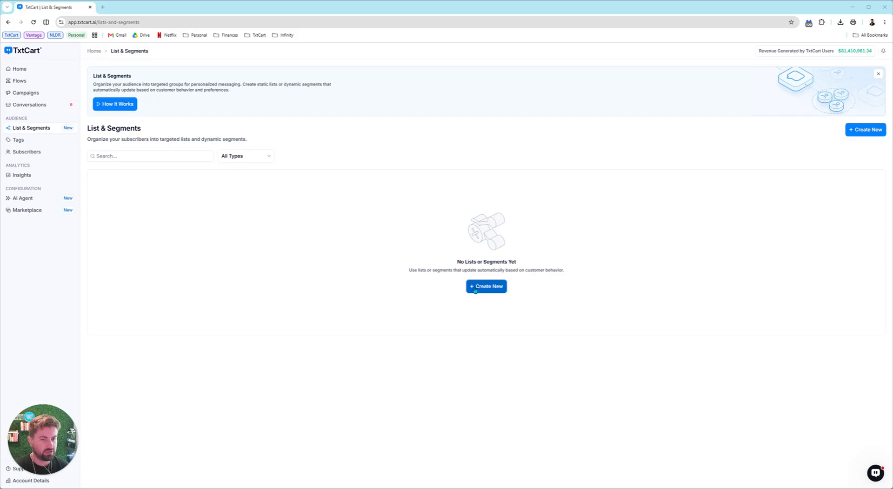
- Start creating a new subscriber list and name it "Test list upload"
click(857, 131)
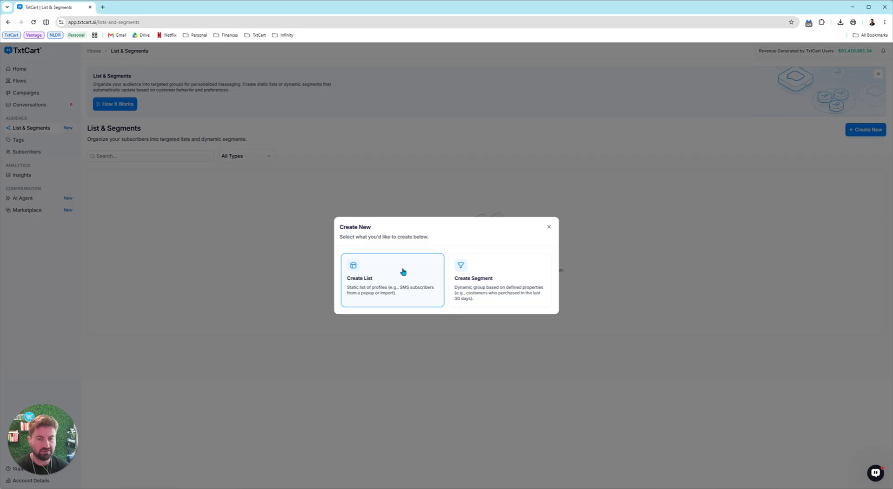
click(434, 281)
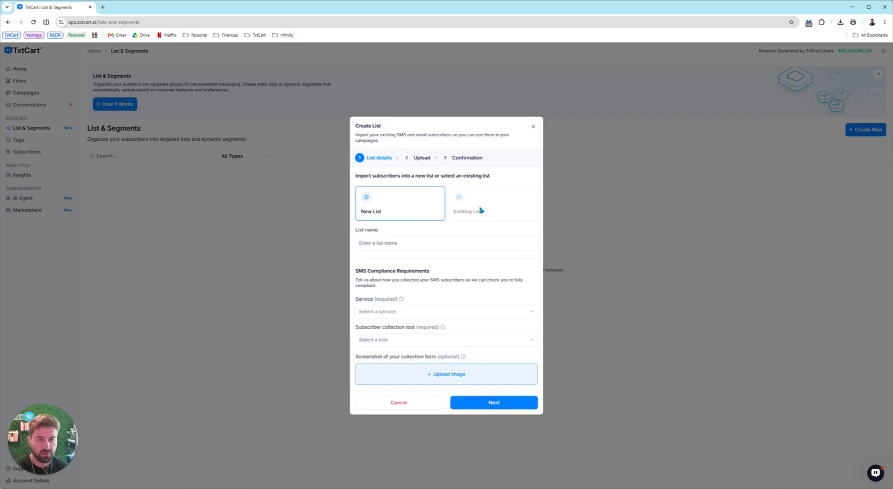
click(398, 243)
text(Tese)
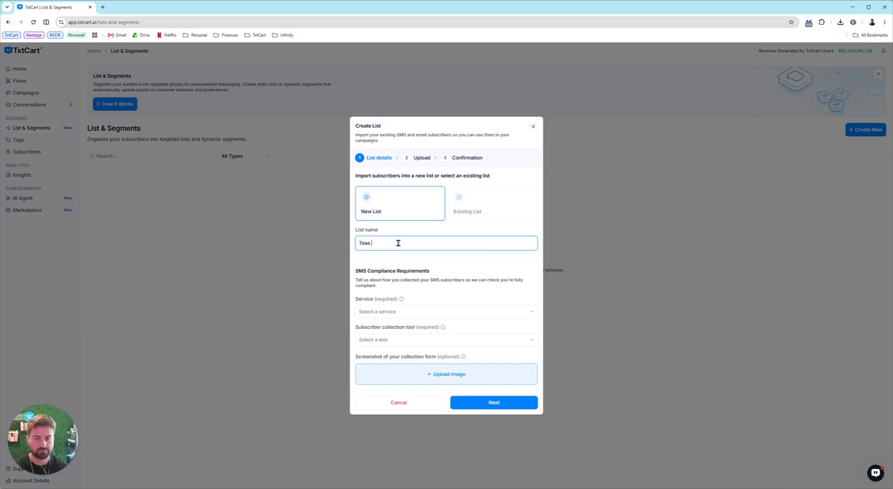
key(BackSpace)
text(t list upload)
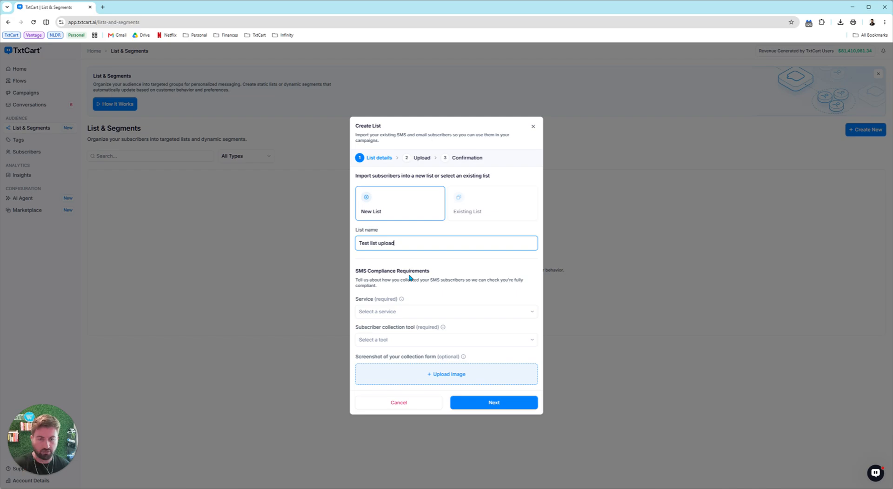
- Set the list's service to Shopify and its subscriber collection tool to Shopify Checkout, and continue to the upload stage
click(412, 312)
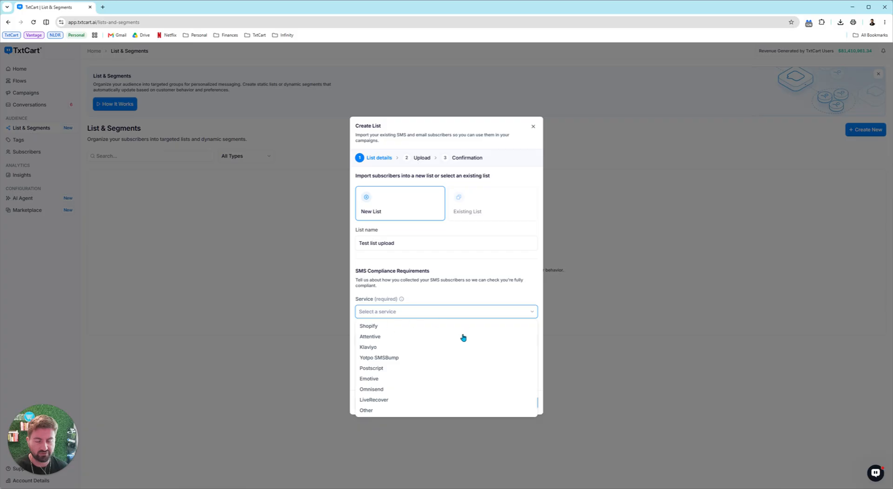
click(370, 411)
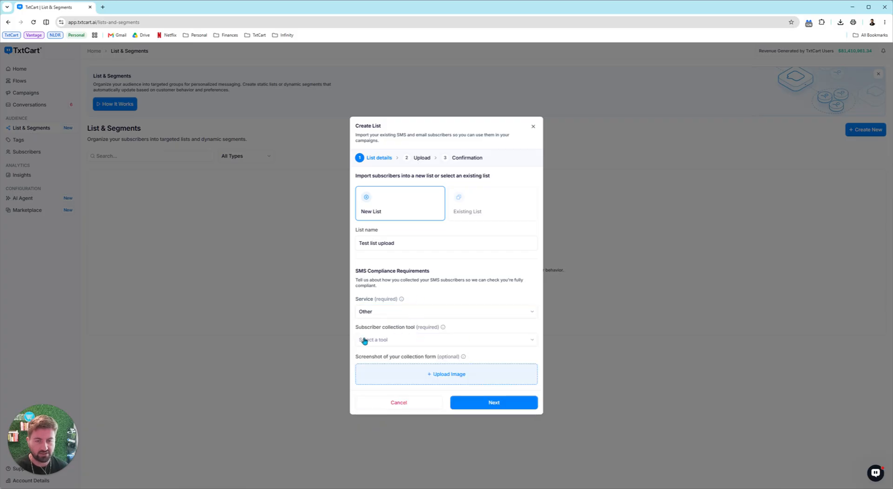
click(395, 312)
click(371, 327)
click(432, 341)
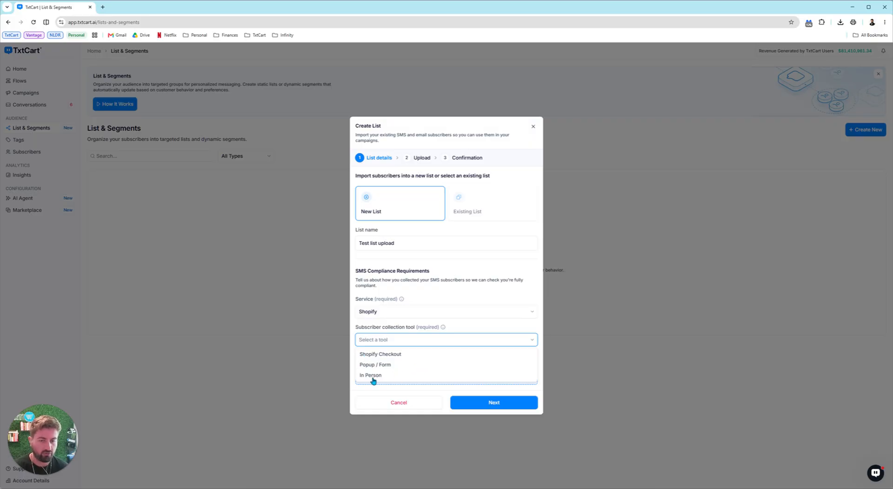
click(380, 355)
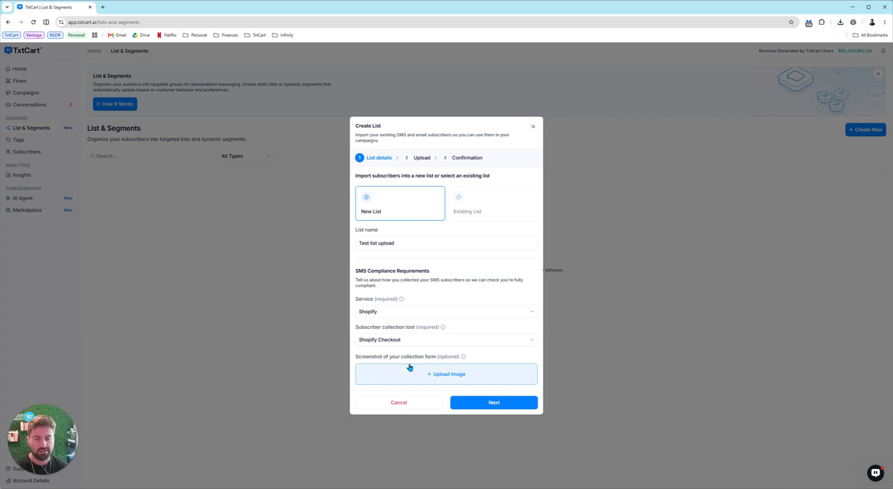
click(492, 403)
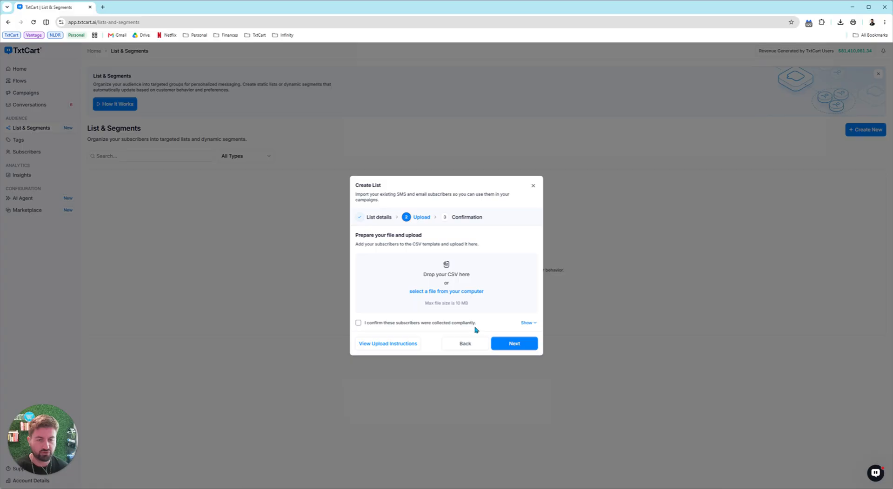
- Review the full compliance confirmation statement, collapse it, and close the list creation without uploading a file
click(527, 322)
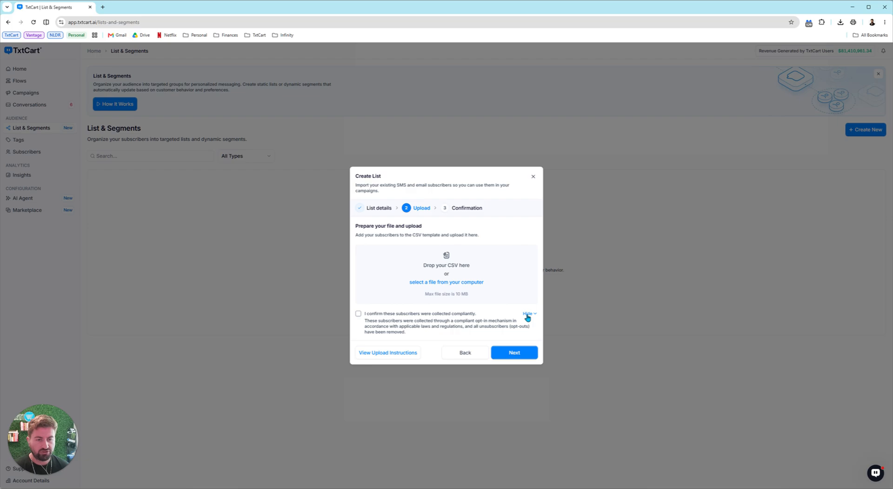
click(527, 315)
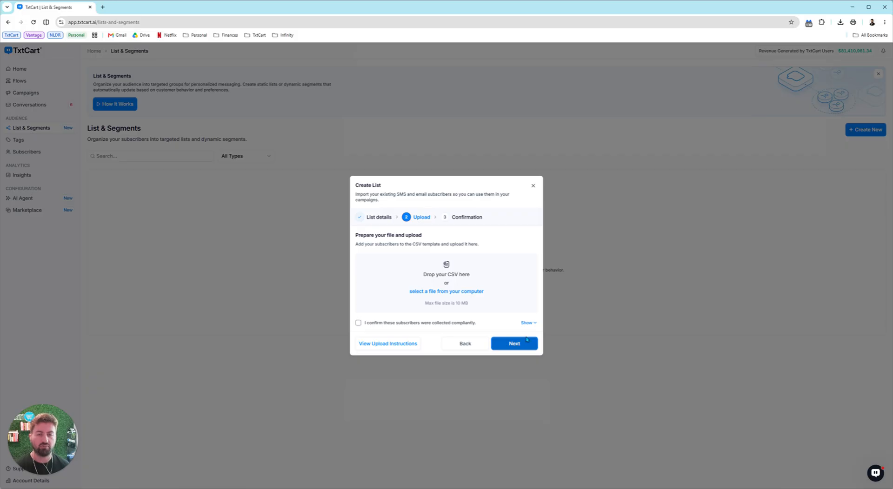
click(533, 187)
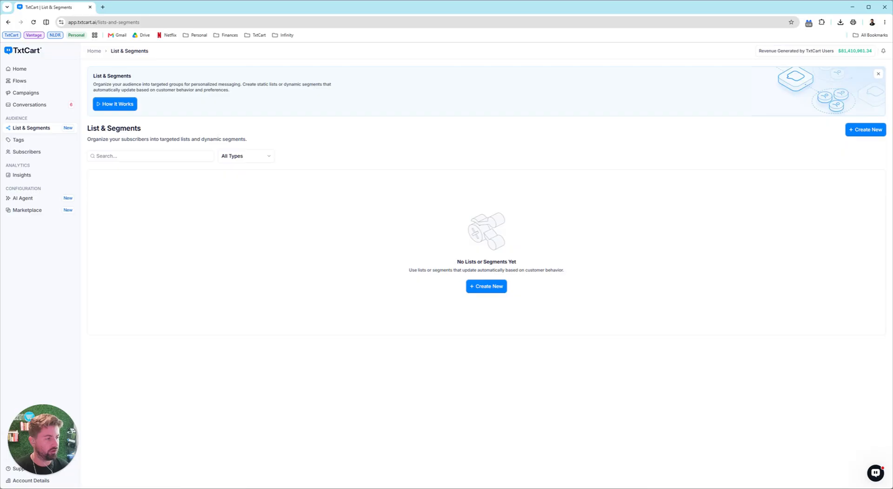
- Create a new segment named "Hasn't opened a text in 60 days" and proceed to its criteria
click(490, 291)
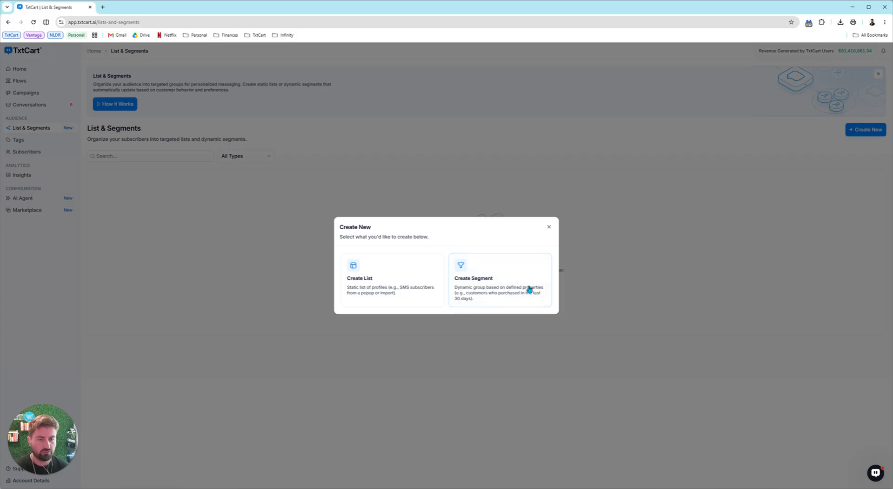
click(529, 289)
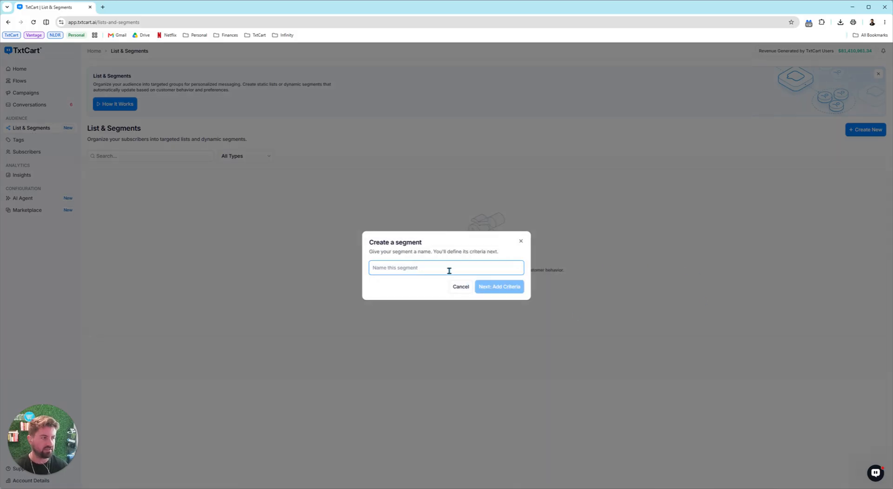
text(Hasn)
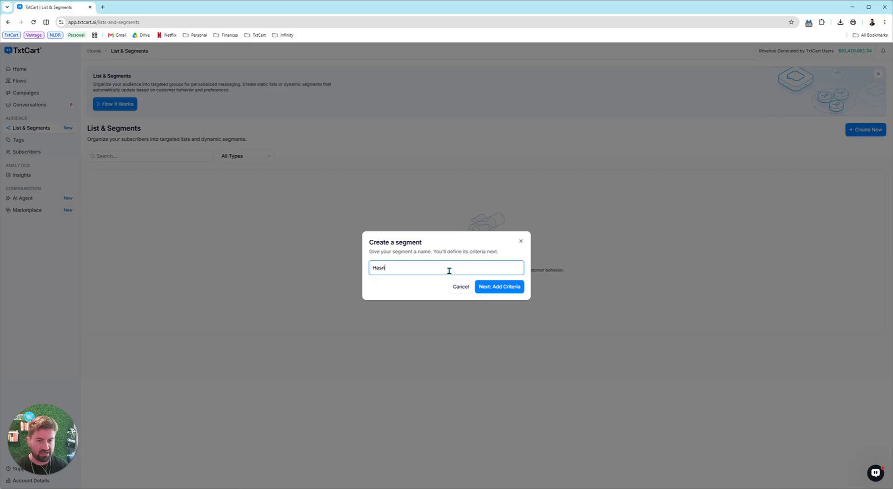
text('t opened a text)
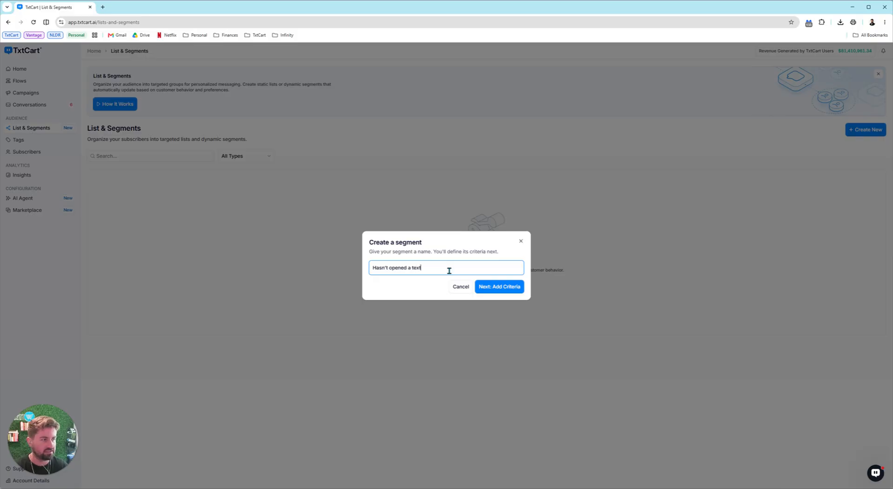
text( in 60 days)
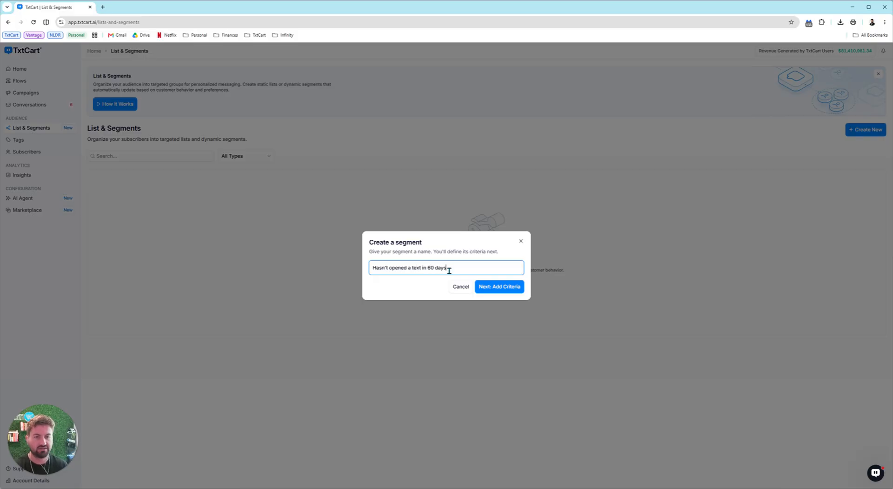
click(512, 287)
- Define the segment rule as Number of replies Equals 0 and save the segment
click(380, 267)
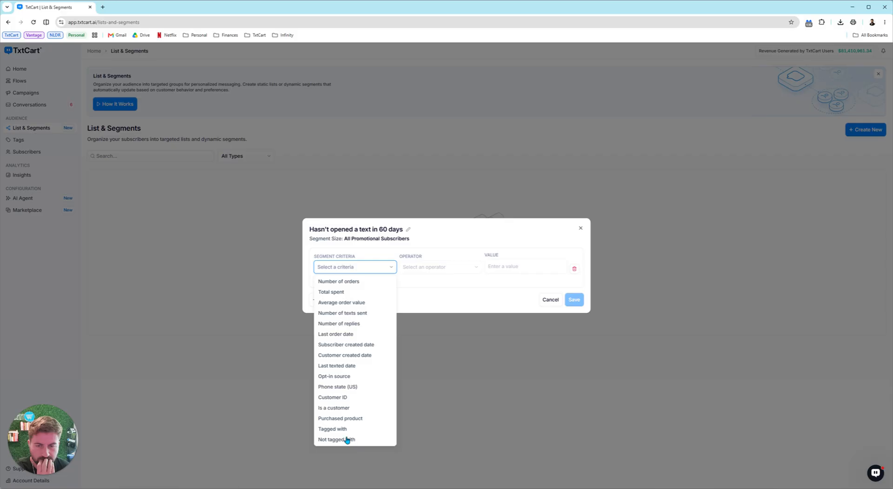
click(337, 325)
click(426, 270)
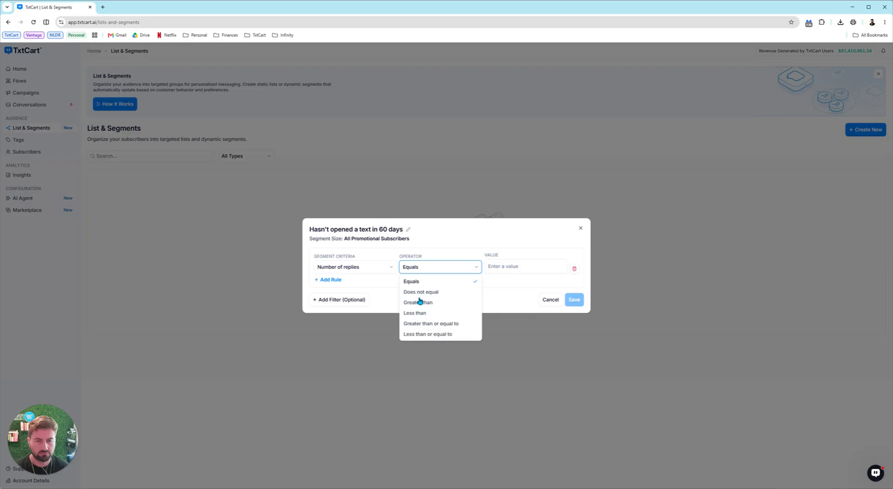
click(506, 264)
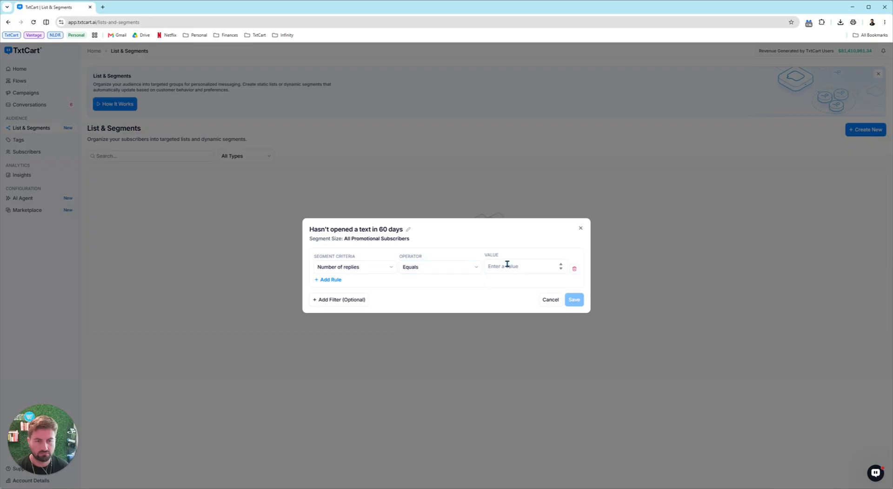
click(532, 266)
text(0)
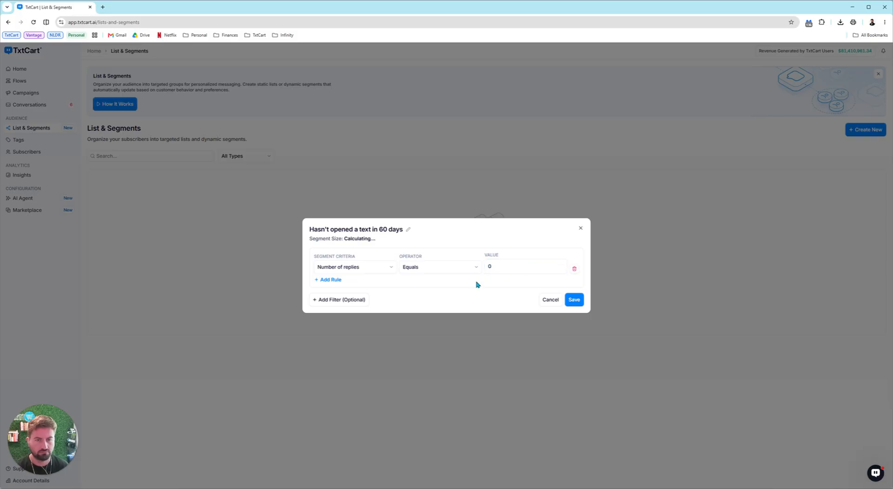
click(572, 303)
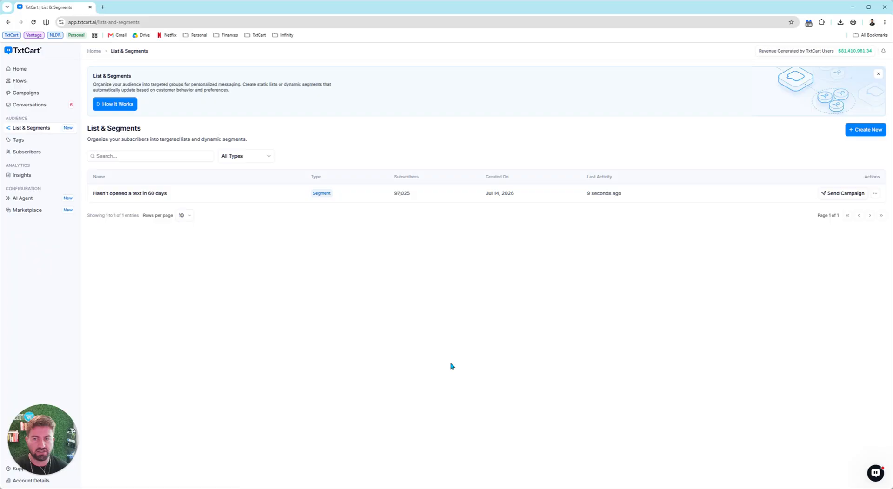
- Create another segment named "Purchased last 30 days" and proceed to its criteria
click(864, 130)
click(460, 281)
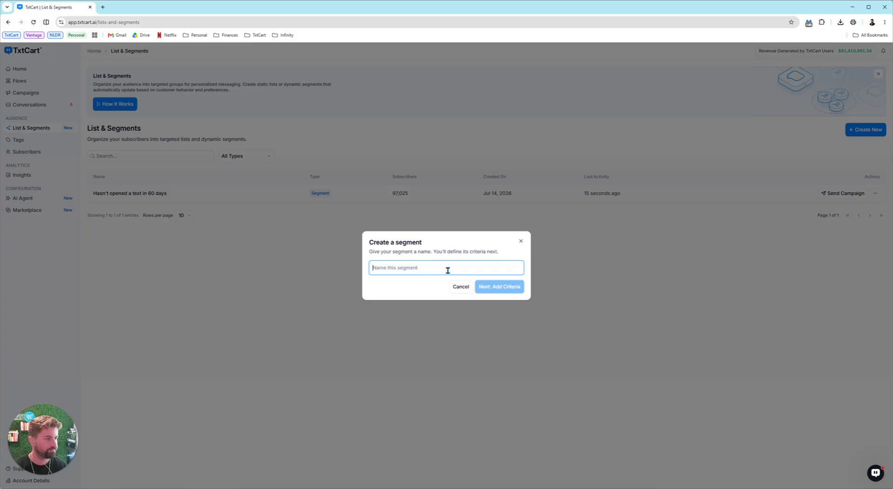
text(purcha)
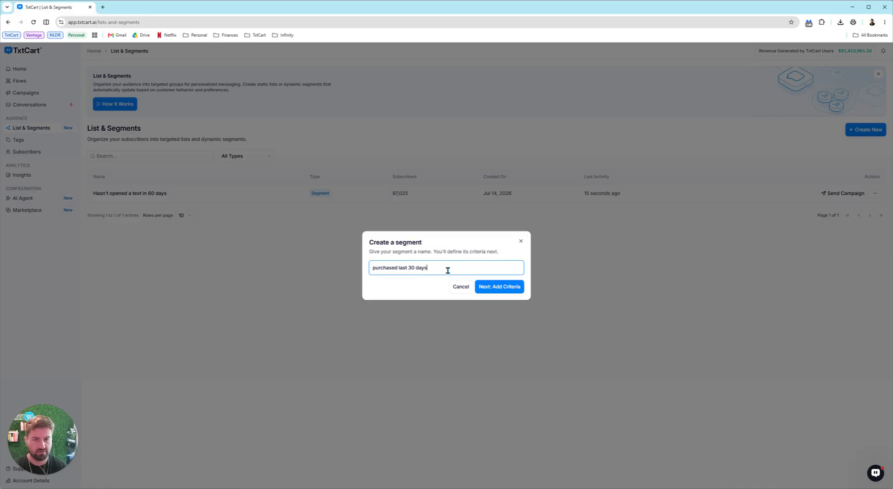
click(372, 267)
key(Delete)
text(P)
click(496, 286)
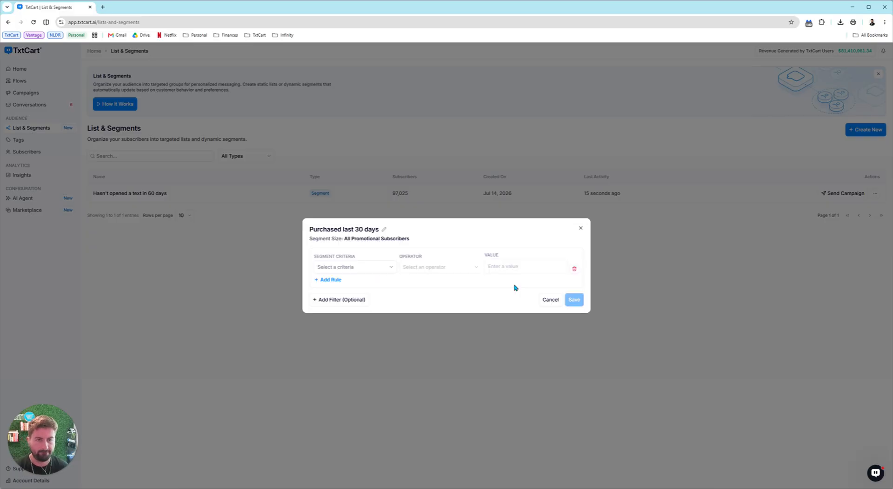
- Set the segment's first rule to Number of orders Greater than or equal to 1
click(352, 268)
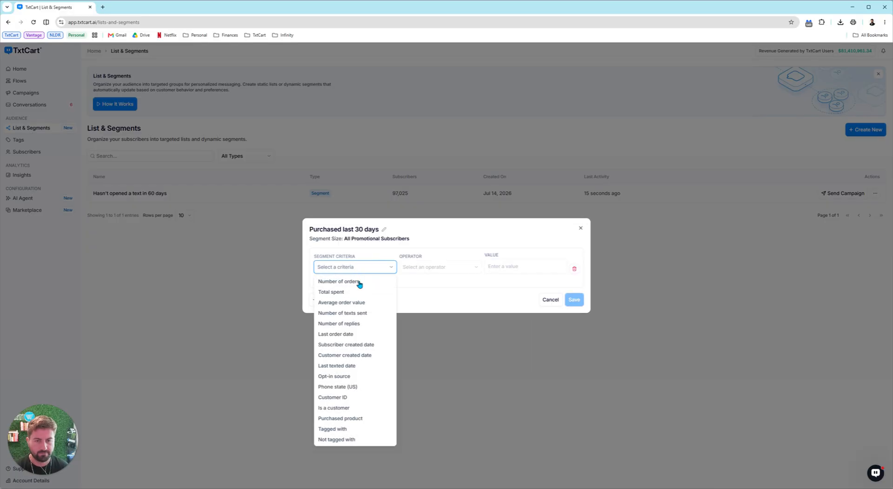
click(359, 282)
click(428, 266)
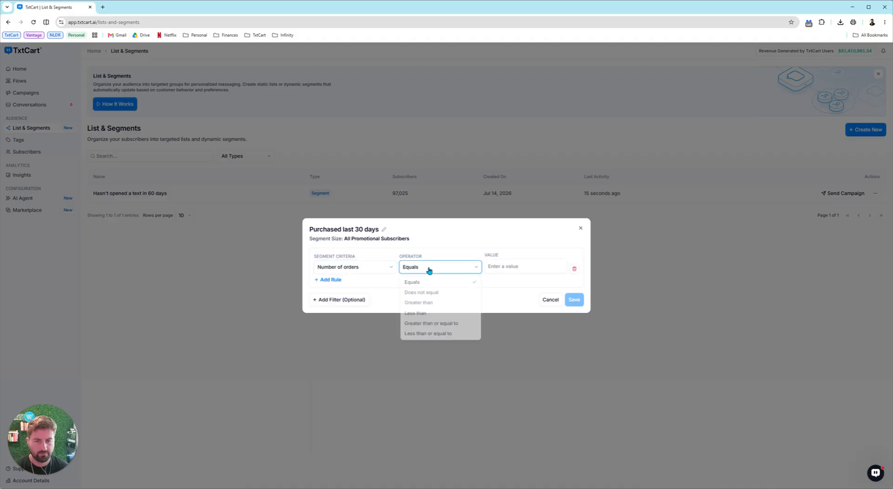
click(440, 324)
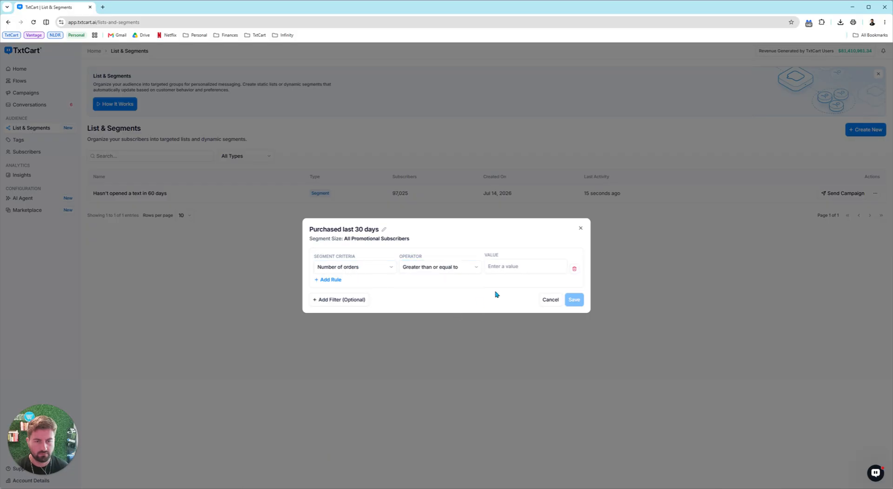
click(507, 267)
text(1)
- Add an AND filter for Last order date In the last (days) 30, removing the empty OR rule from the first group
click(331, 280)
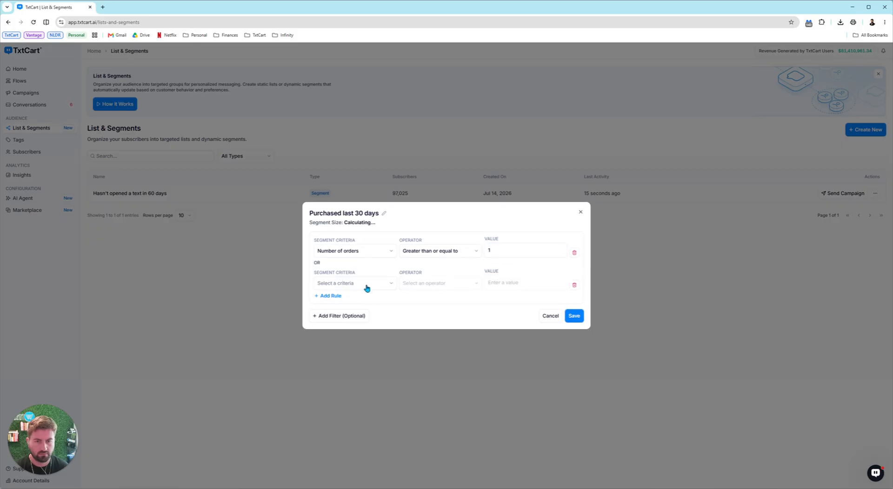
click(333, 316)
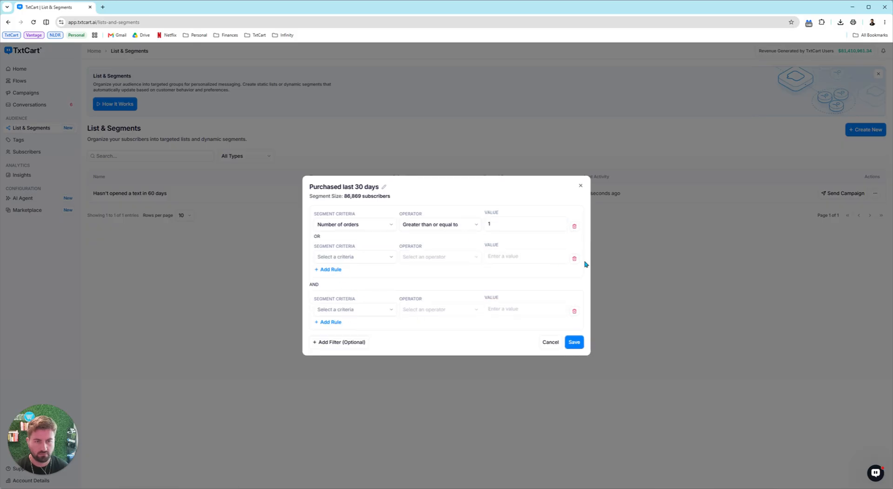
click(574, 258)
click(344, 294)
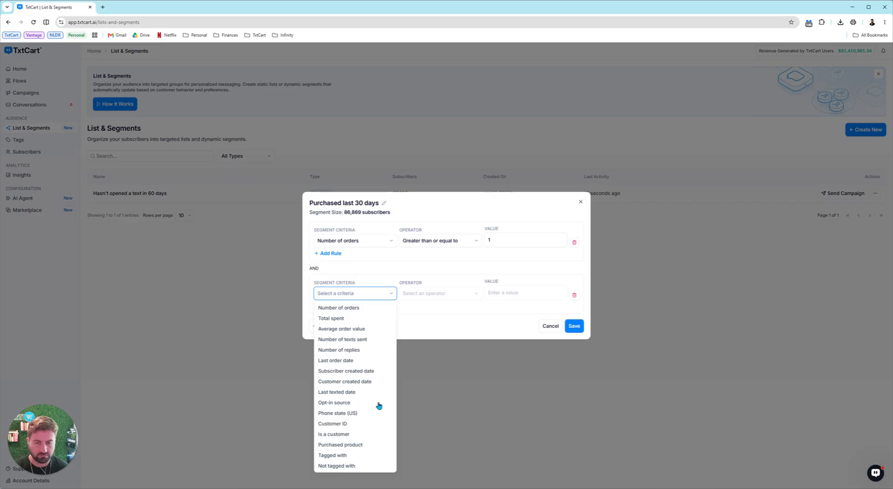
click(342, 362)
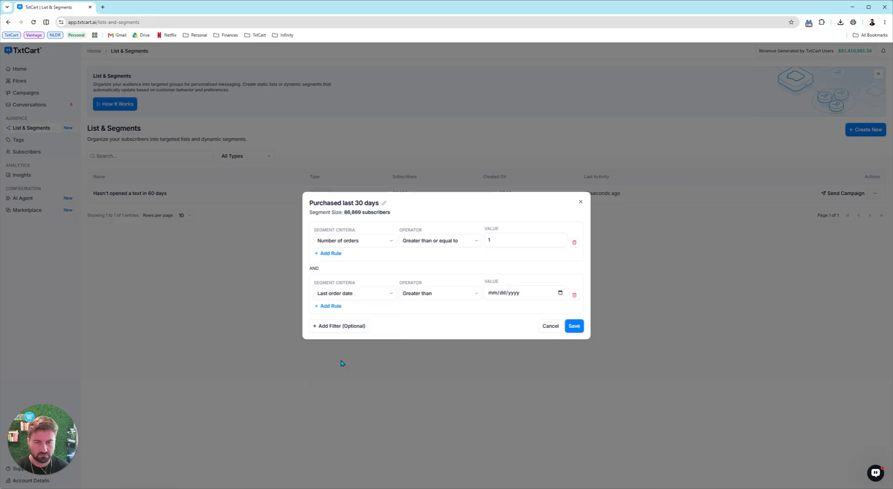
click(463, 296)
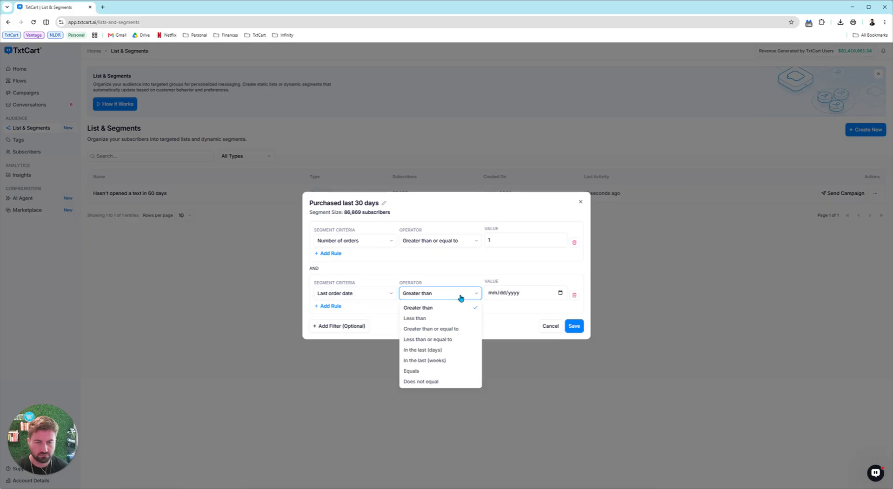
click(428, 356)
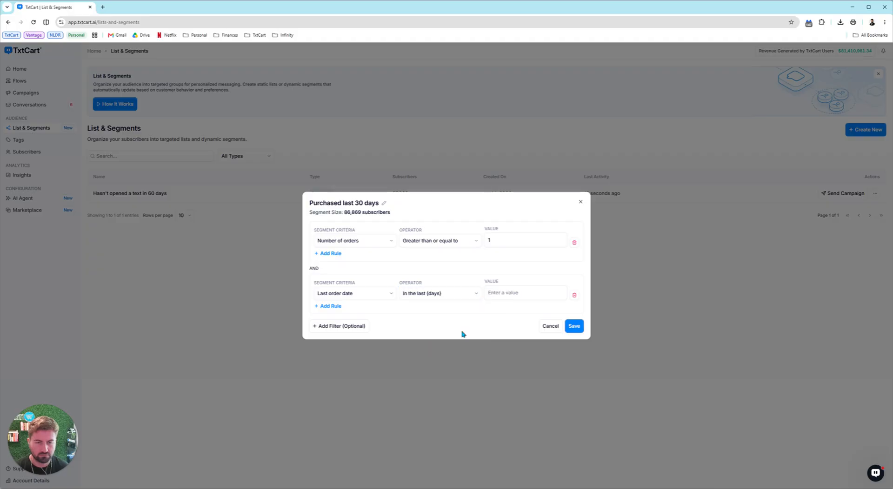
click(517, 293)
text(30)
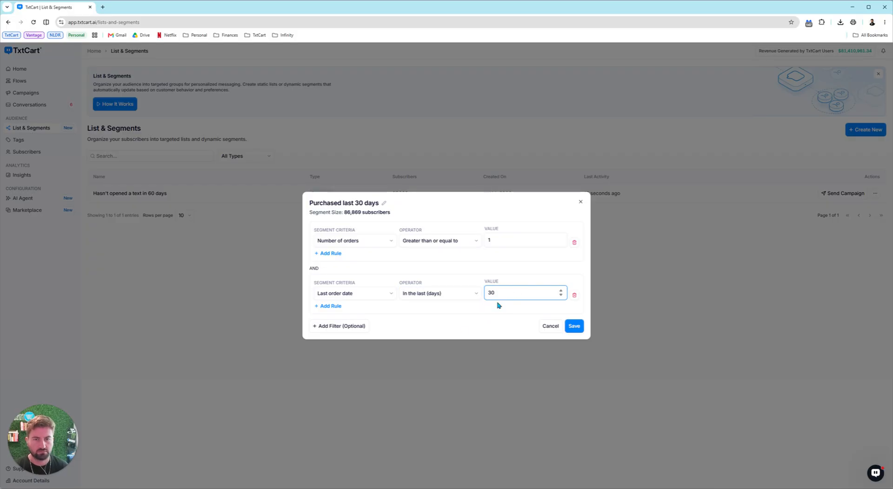
- Remove the Number of orders rule, keeping only the Last order date filter, and save the "Purchased last 30 days" segment
click(460, 314)
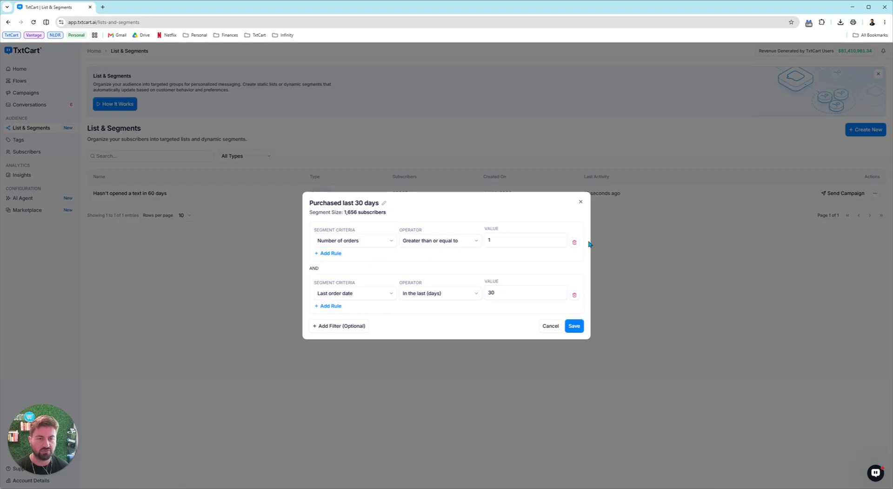
click(574, 243)
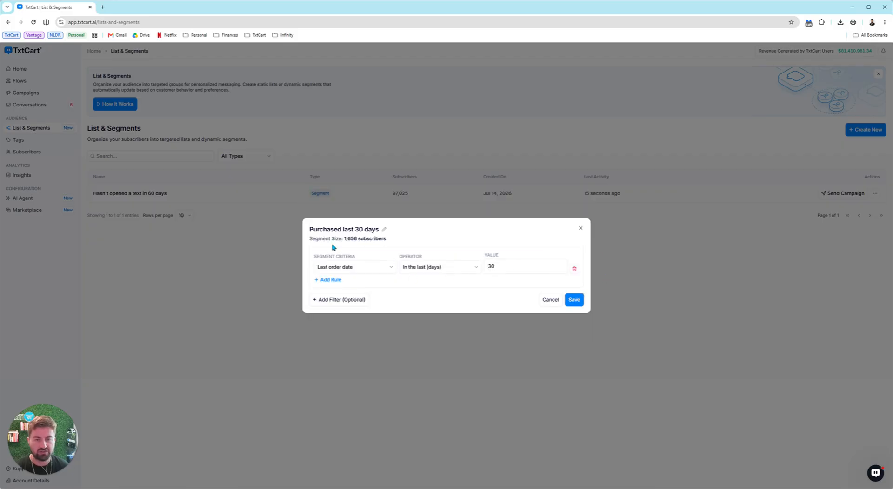
drag(345, 240, 356, 240)
click(398, 244)
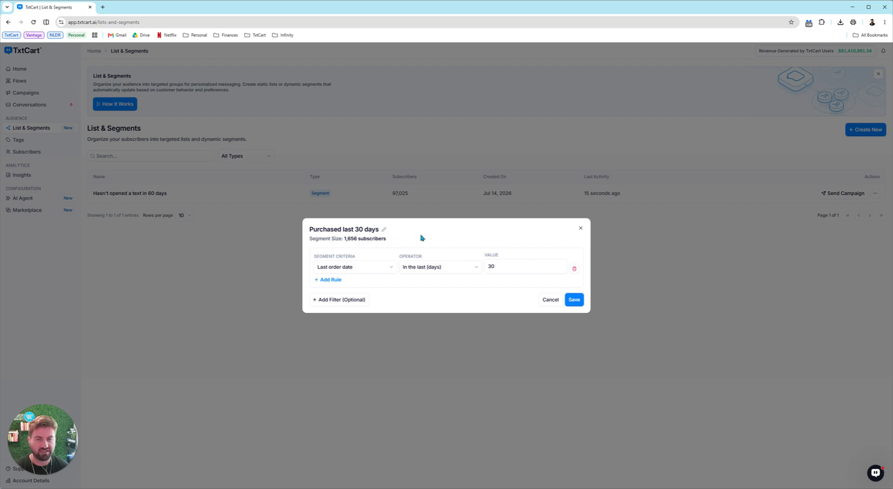
click(578, 300)
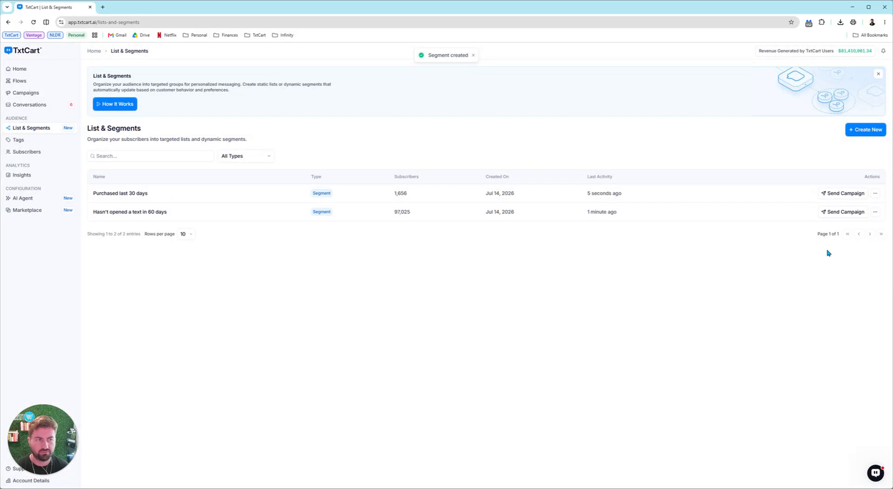
- Edit the "Hasn't opened a text in 60 days" segment and set its Number of replies value to 1
click(876, 212)
click(865, 226)
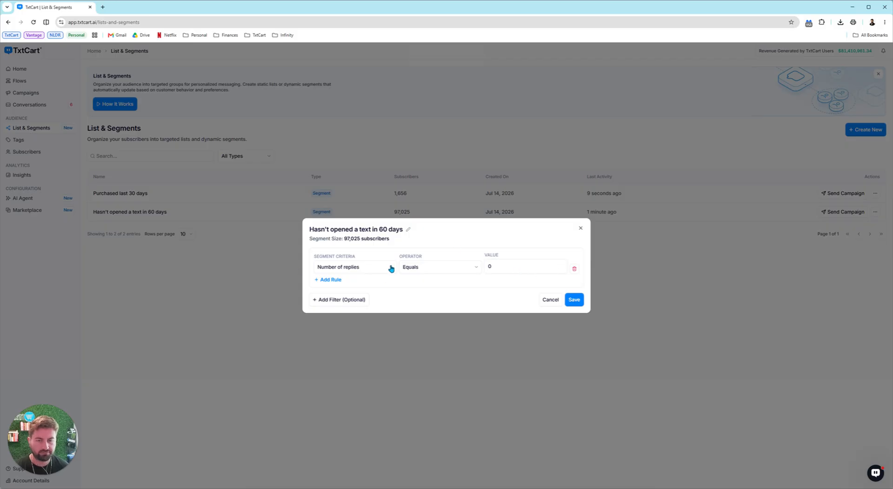
drag(509, 269, 486, 270)
text(1)
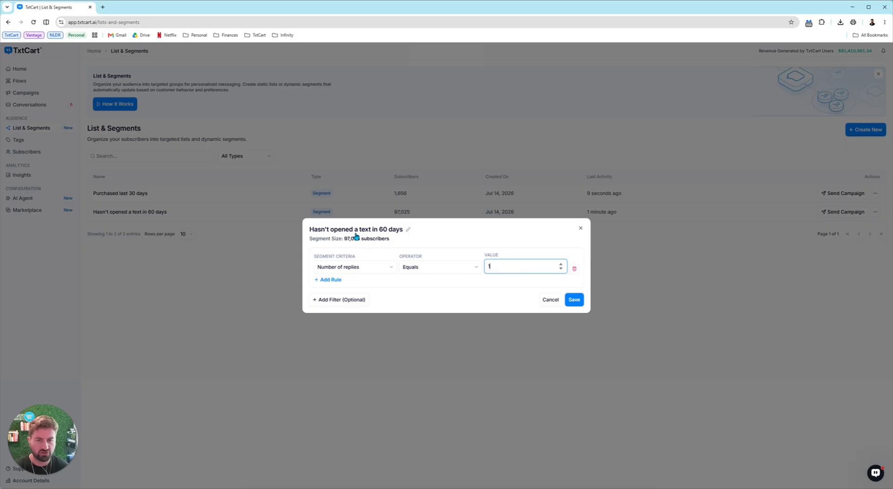
- Rename the segment being edited to "Replied once" and save it
click(355, 232)
drag(392, 229, 277, 222)
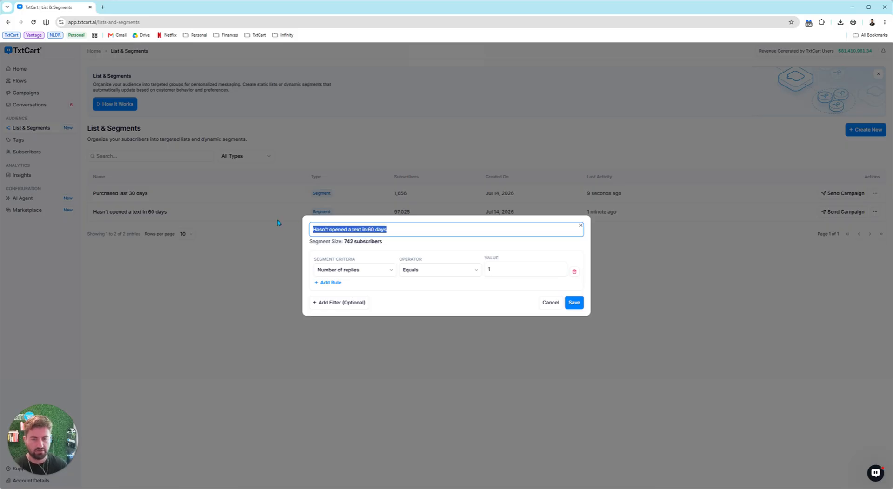
text(Replied once)
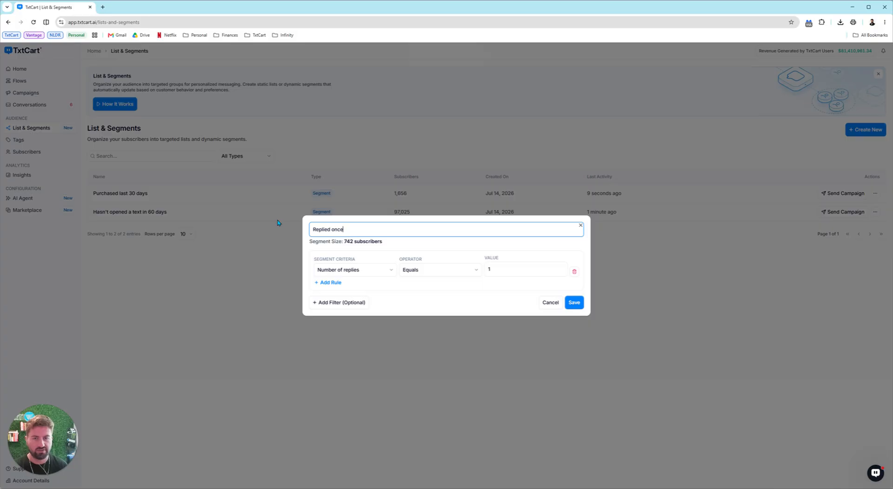
click(574, 303)
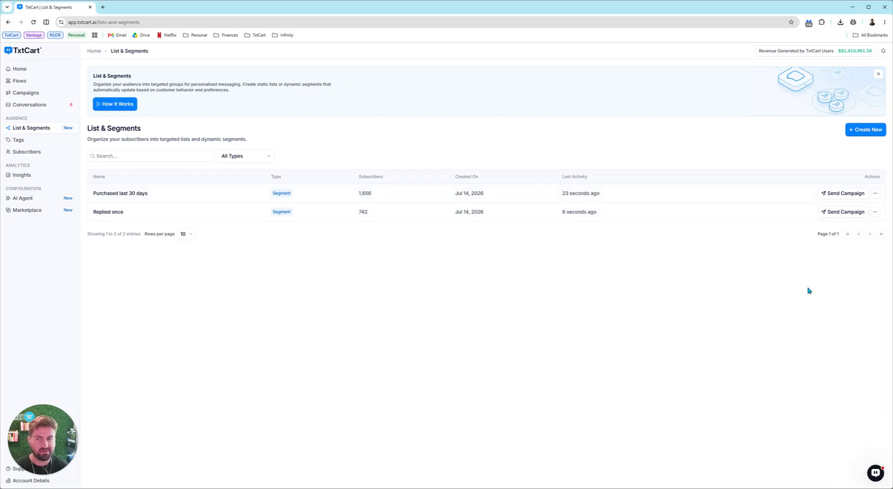
click(876, 212)
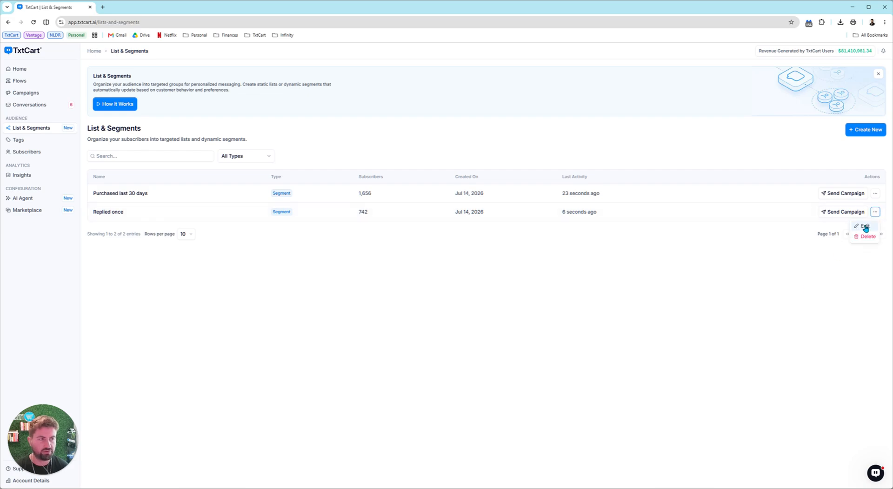
click(709, 256)
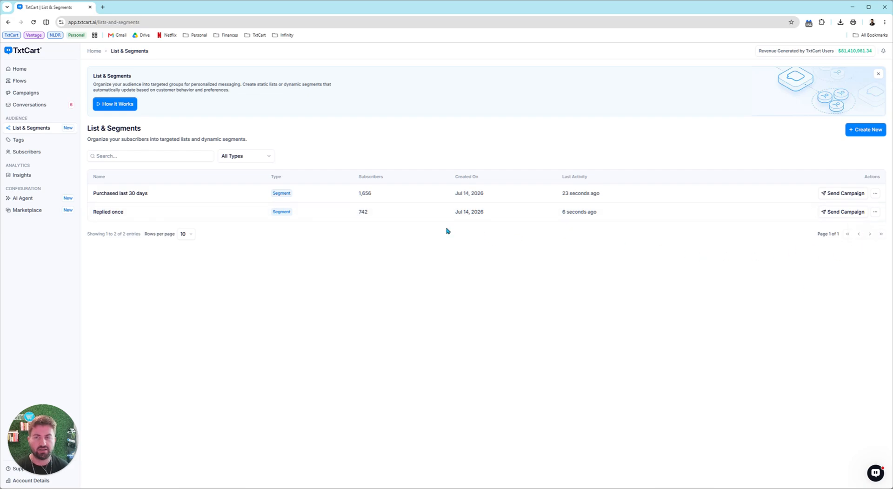